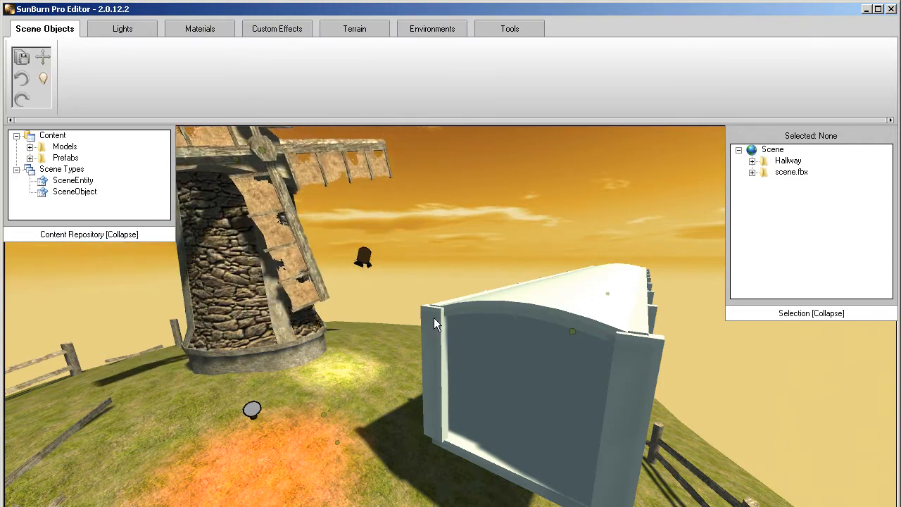
- Move the Emergency Red point light up in front of the windmill wall, to about 53.50, 3.96, 41.06
left_click(128, 34)
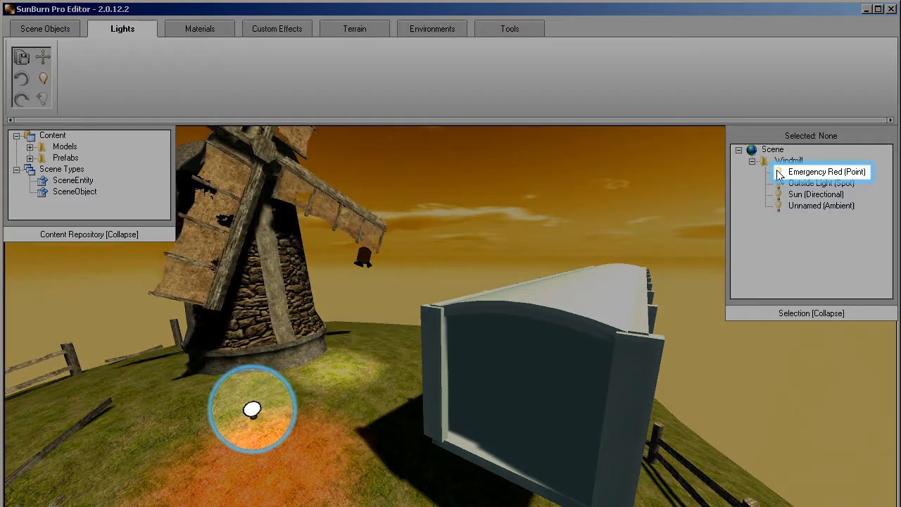
left_click(780, 174)
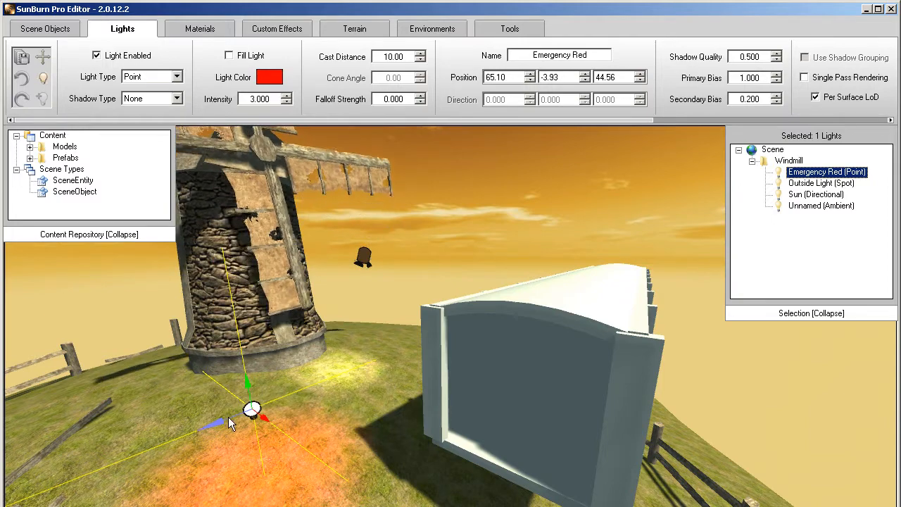
left_click_drag(213, 426, 212, 245)
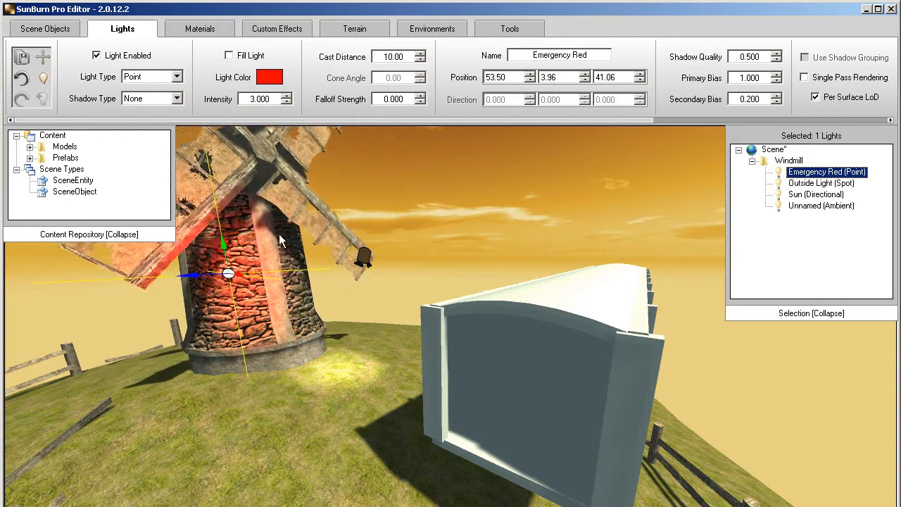
- Set the Emergency Red light's cast distance to 16
scroll(408, 56, "up", 6)
scroll(409, 56, "down", 7)
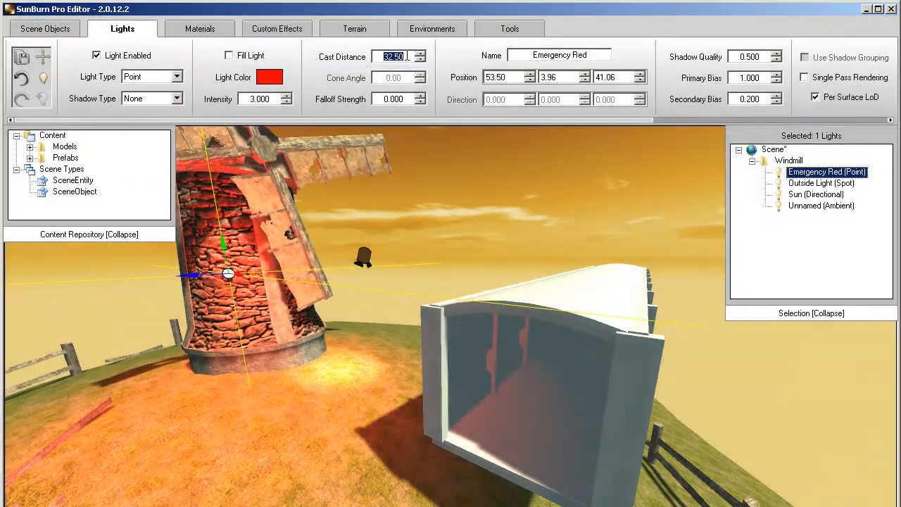
scroll(406, 56, "up", 5)
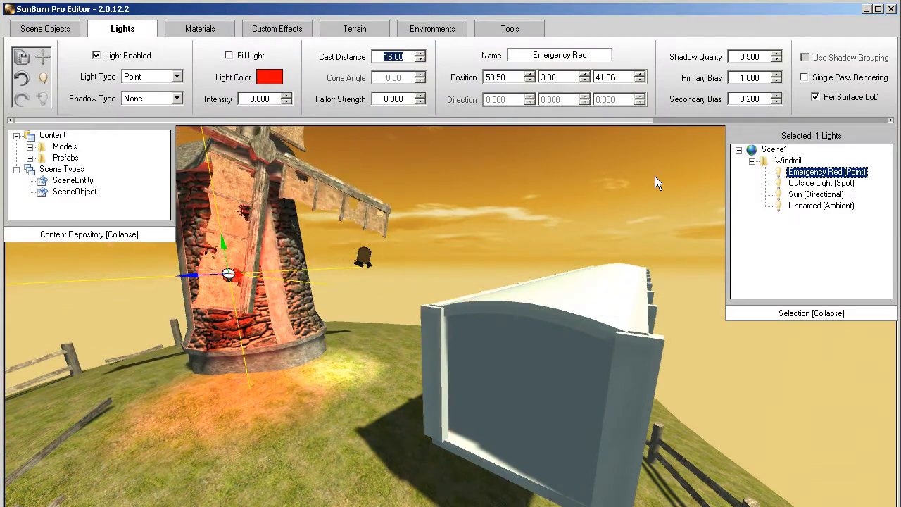
- Aim the Outside Light spot at the windmill and turn the Sun light's direction to about 0.437, -0.796, -0.418
left_click(782, 184)
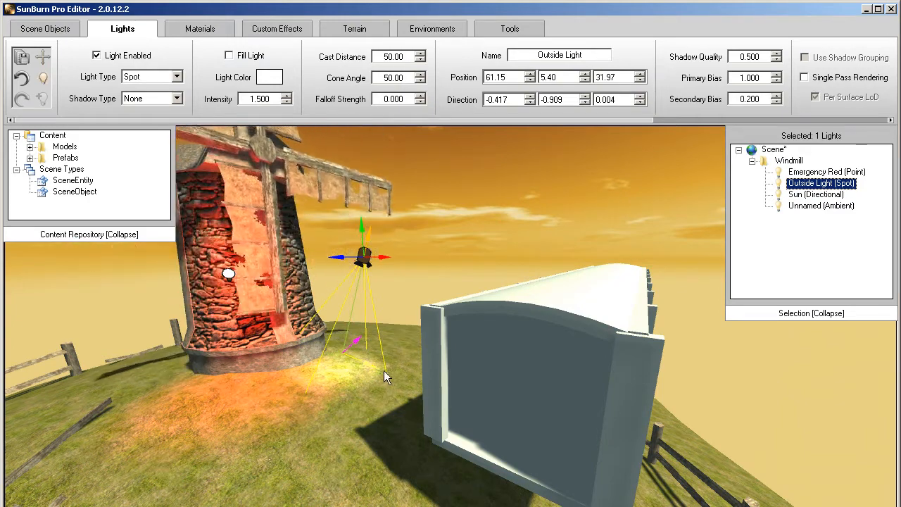
left_click_drag(356, 342, 286, 244)
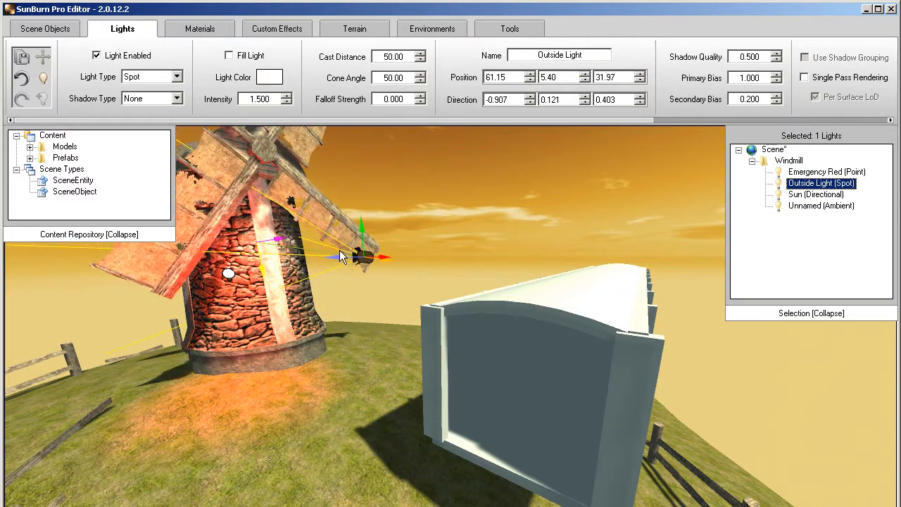
left_click(780, 195)
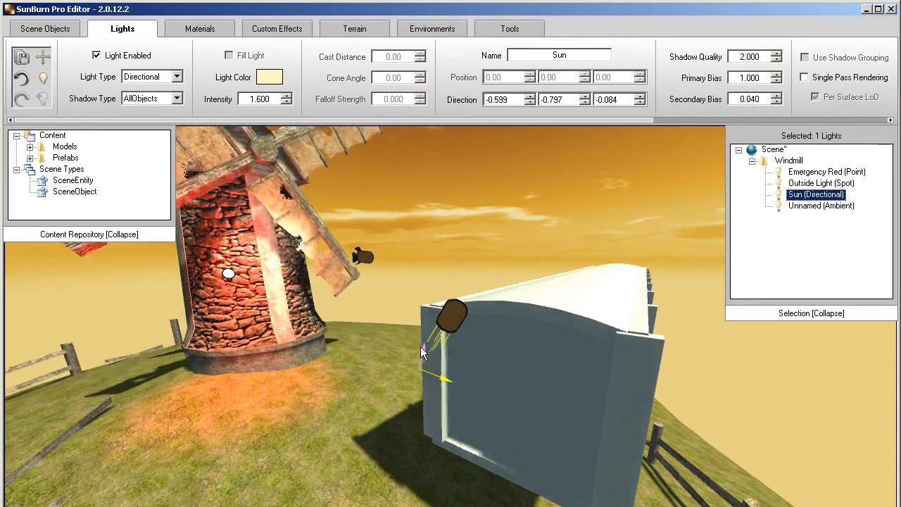
left_click_drag(415, 377, 516, 378)
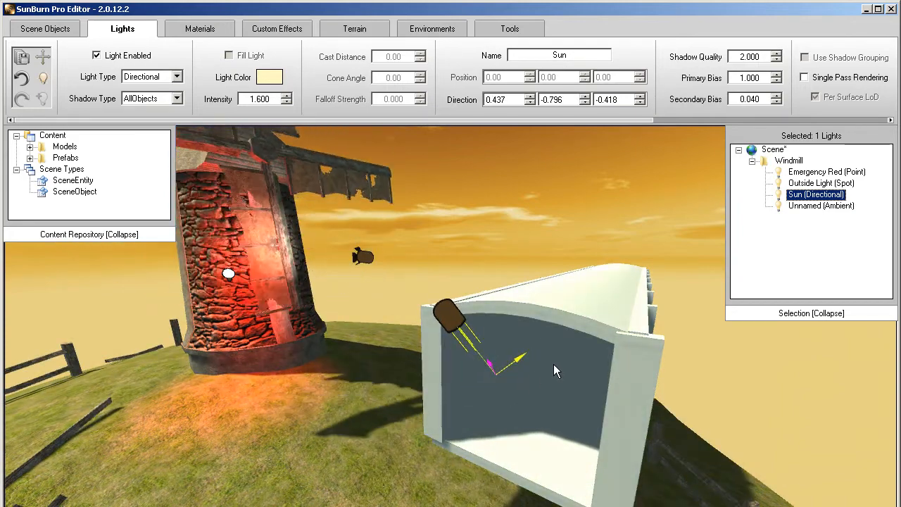
- Set the intensity of the unnamed ambient light to 0.900
left_click(784, 207)
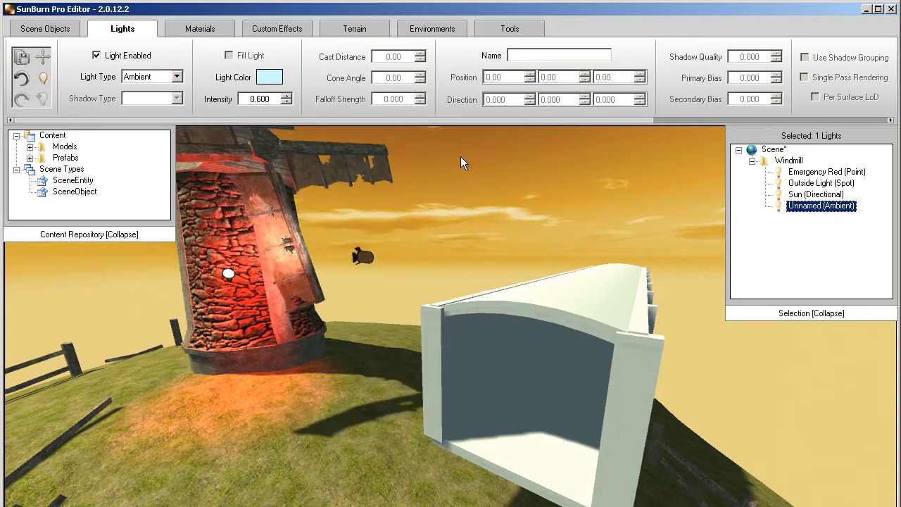
double_click(267, 99)
type("0")
key("Return")
scroll(267, 100, "up", 6)
scroll(267, 100, "down", 6)
scroll(267, 100, "up", 2)
scroll(267, 99, "up", 3)
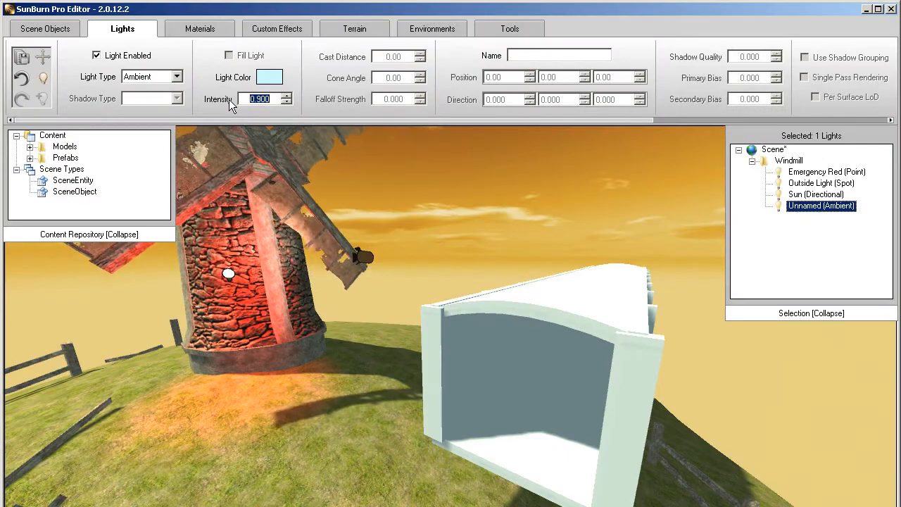
- Try different colors on the ambient light and apply the saved periwinkle-blue custom color
left_click(262, 82)
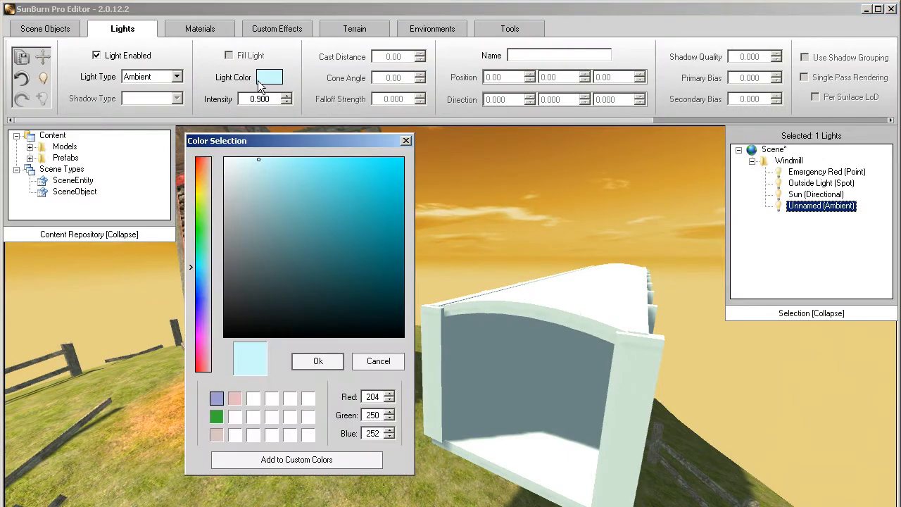
left_click(204, 176)
left_click_drag(243, 184, 347, 236)
left_click(202, 304)
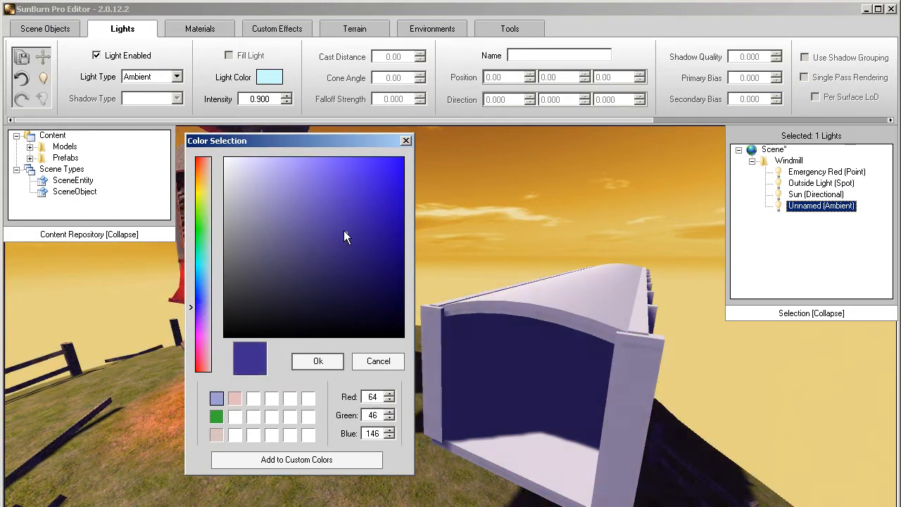
left_click(234, 398)
left_click(220, 415)
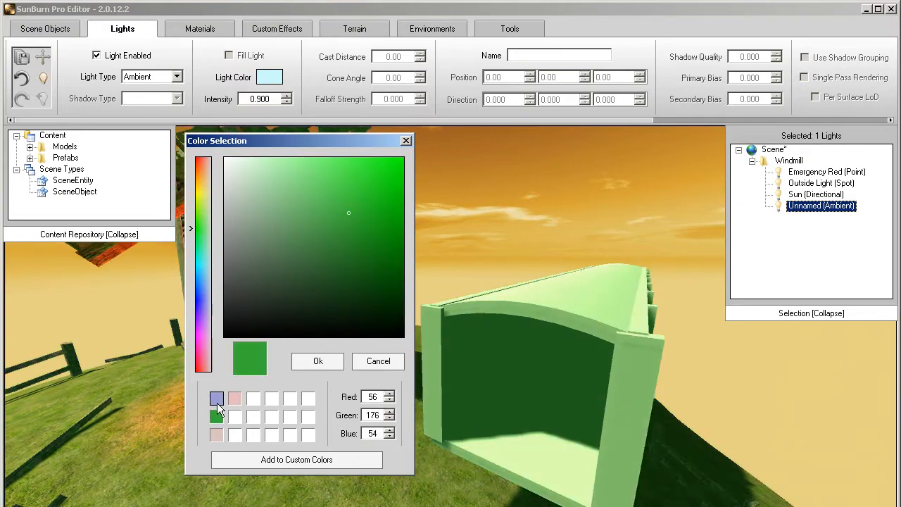
left_click(216, 400)
left_click(301, 366)
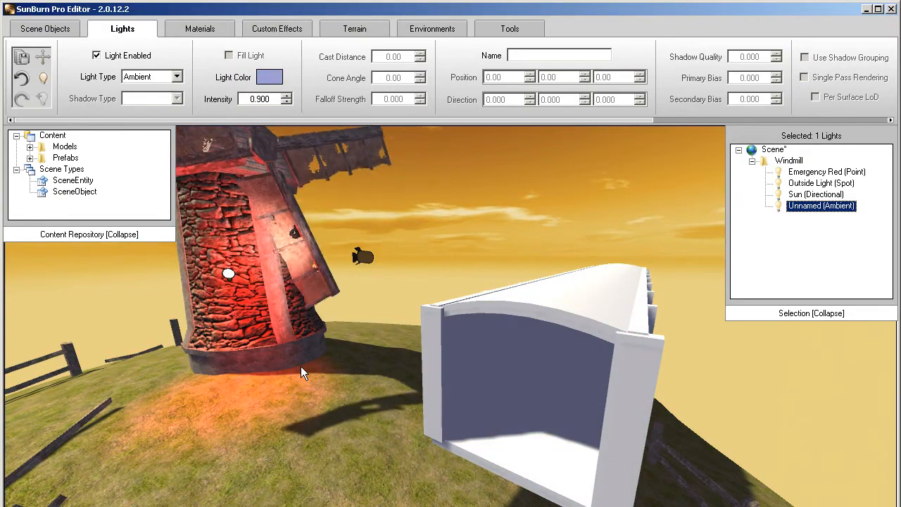
- Add a new light group to the scene and create a point light in it inside the hallway
key("w")
right_click_drag(301, 367, 299, 366)
key("w")
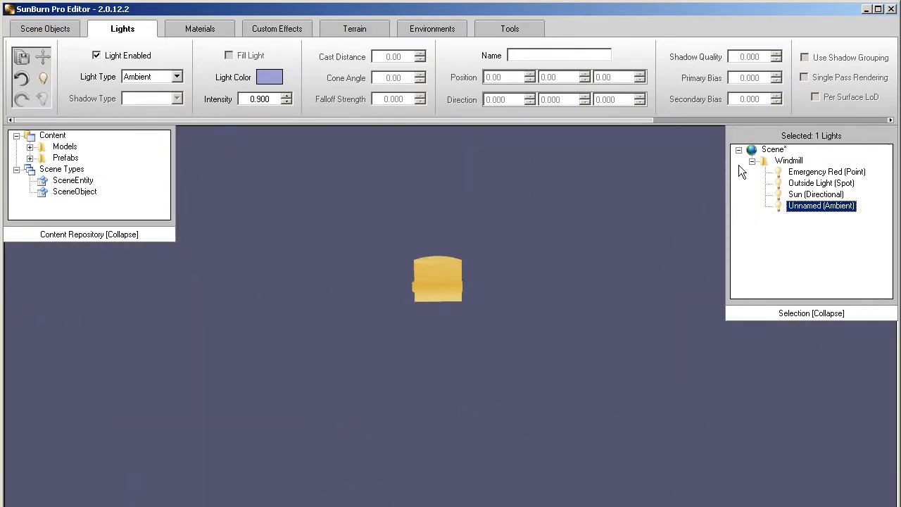
right_click(755, 156)
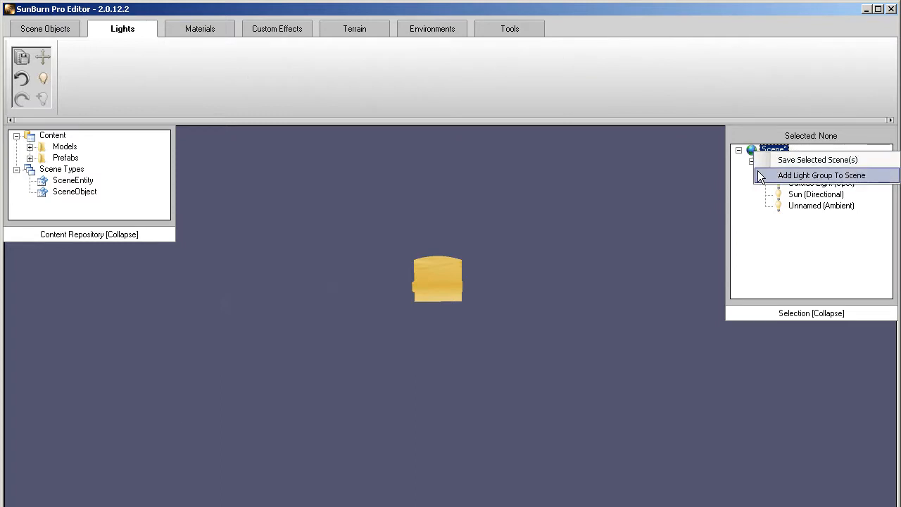
left_click(760, 178)
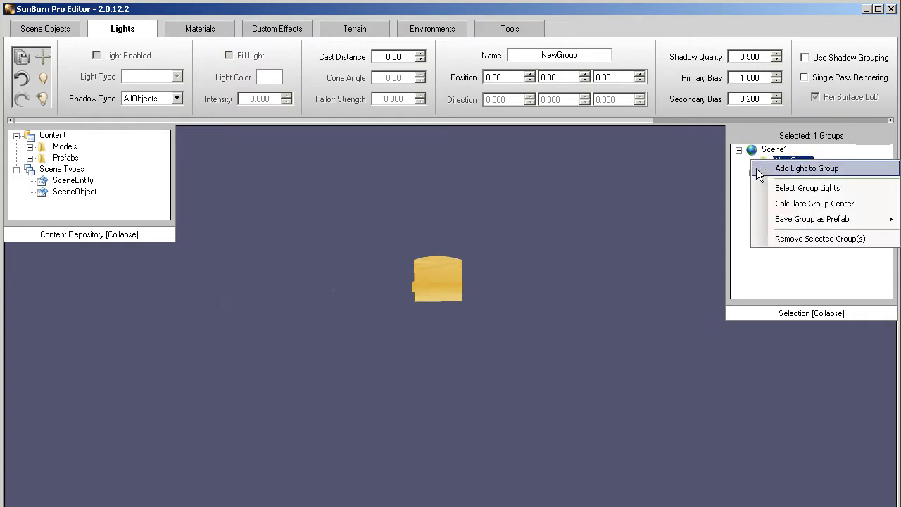
left_click(757, 169)
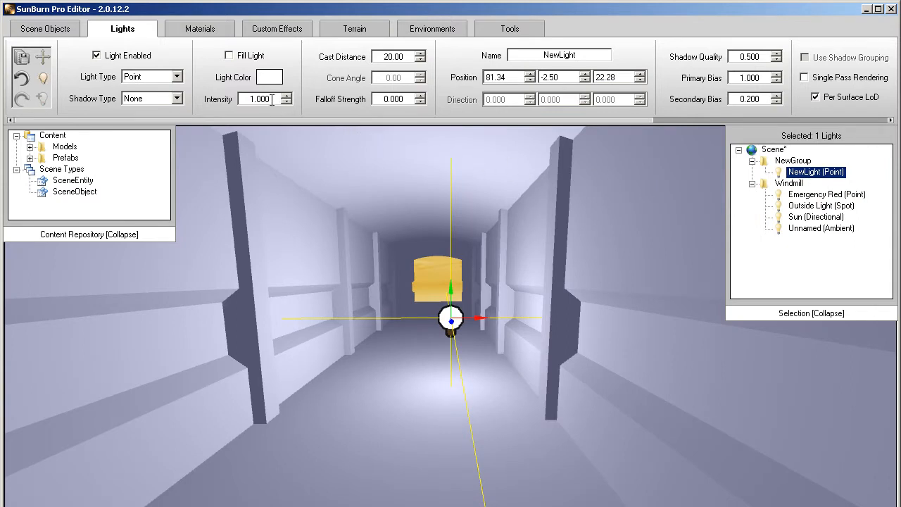
- Give the new hallway light intensity 0.400, cast distance 12.50 and the saved light-pink custom color
scroll(272, 99, "down", 2)
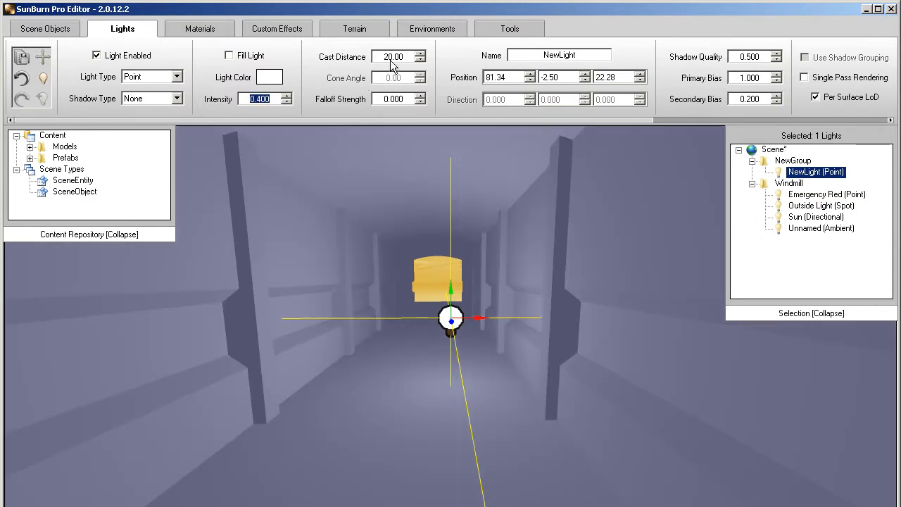
left_click(269, 80)
left_click(235, 399)
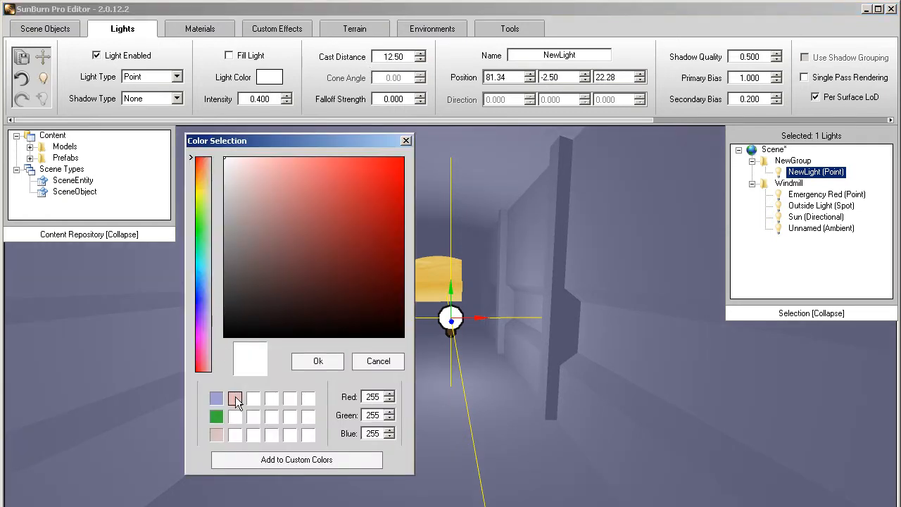
left_click(317, 362)
- Move the hallway light beside the left wall at about X 75.78, and place a clone by the right wall at about X 84.40
left_click_drag(464, 313, 303, 279)
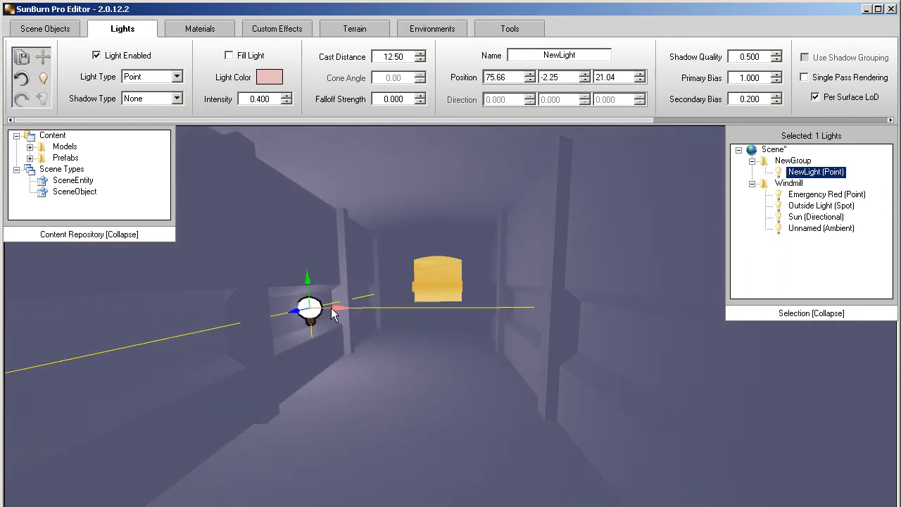
left_click_drag(335, 308, 336, 307)
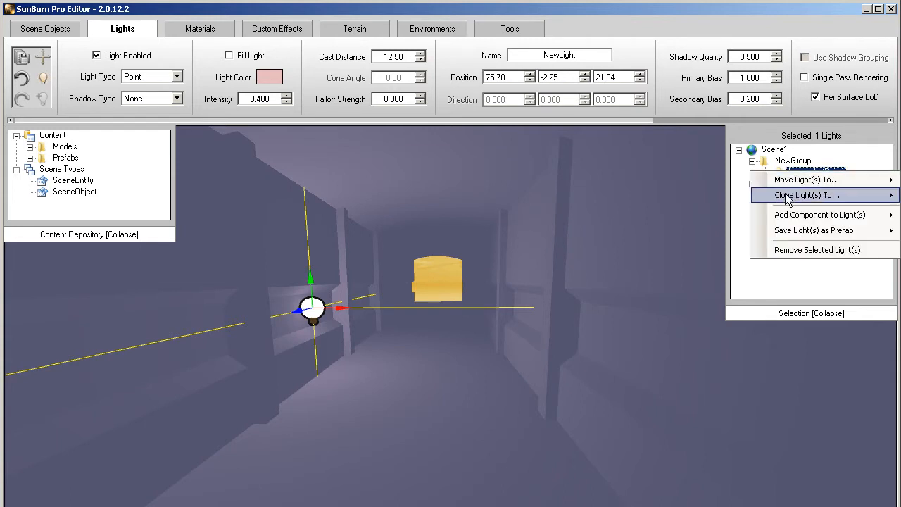
left_click(670, 195)
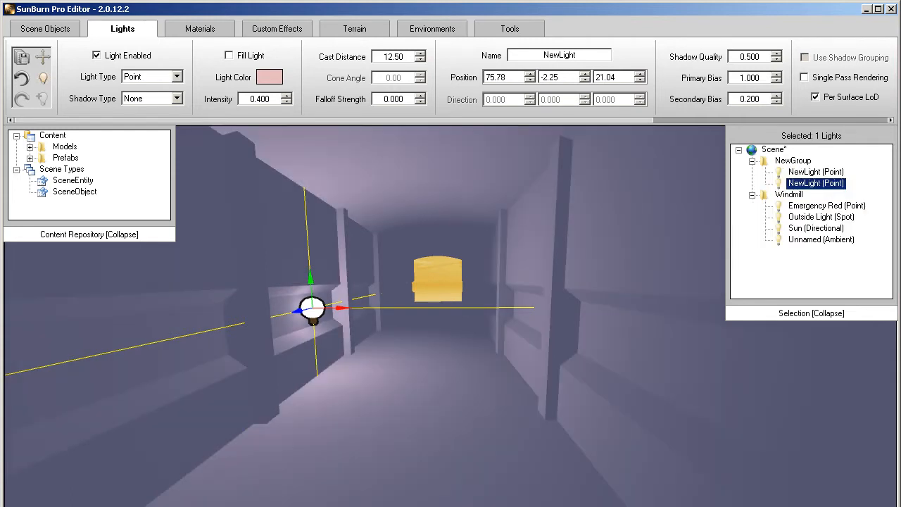
left_click_drag(347, 316, 539, 316)
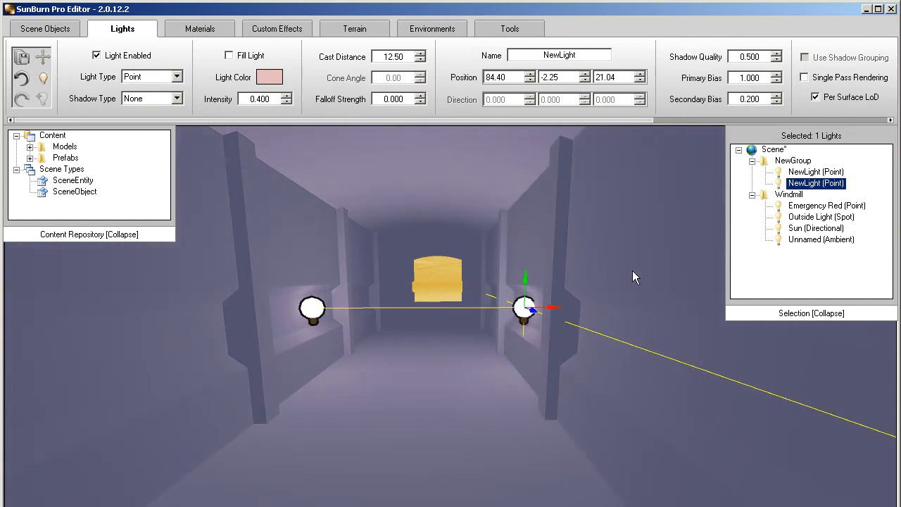
- Clone both hallway lights into their parent group and shift one pair along the hallway to about Z 14.25
right_click(803, 176)
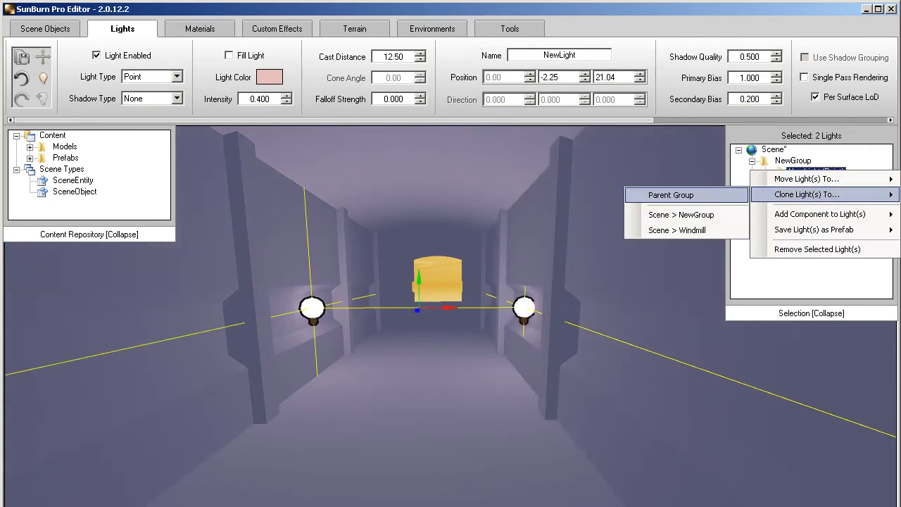
left_click(670, 195)
mouse_move(569, 204)
right_mouse_down()
mouse_move(538, 205)
mouse_move(557, 206)
right_mouse_up()
key("w")
key("s")
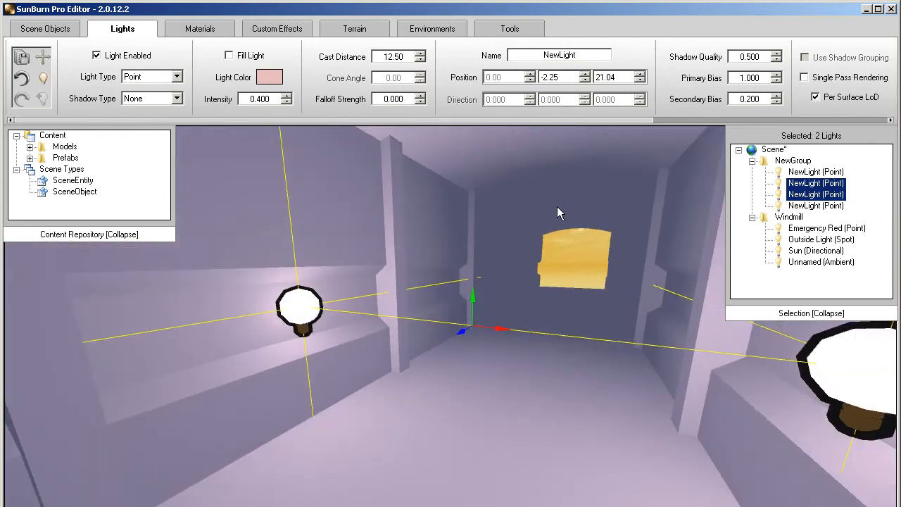
left_click_drag(461, 328, 531, 294)
key("w")
right_click_drag(555, 264, 580, 245)
key("d")
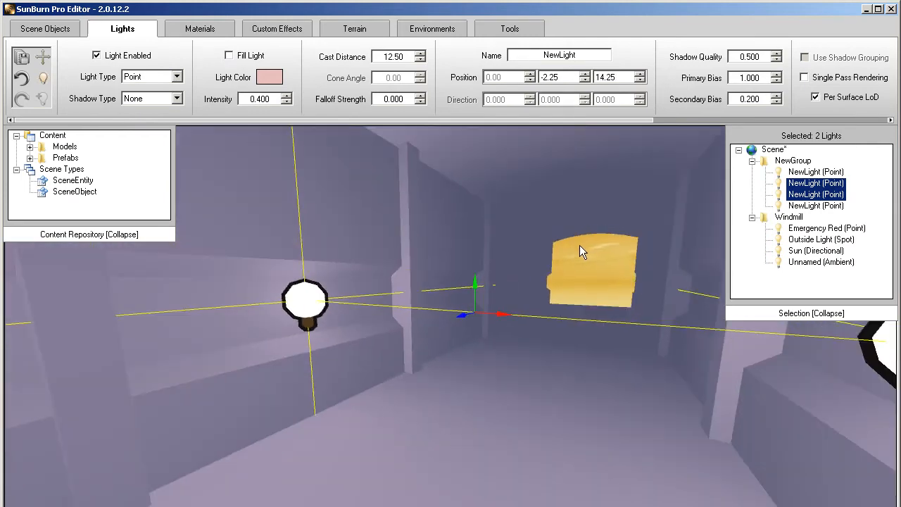
- Clone the shifted pair of wall lights within its group and move one pair further down the hallway
right_click(793, 194)
left_click(671, 212)
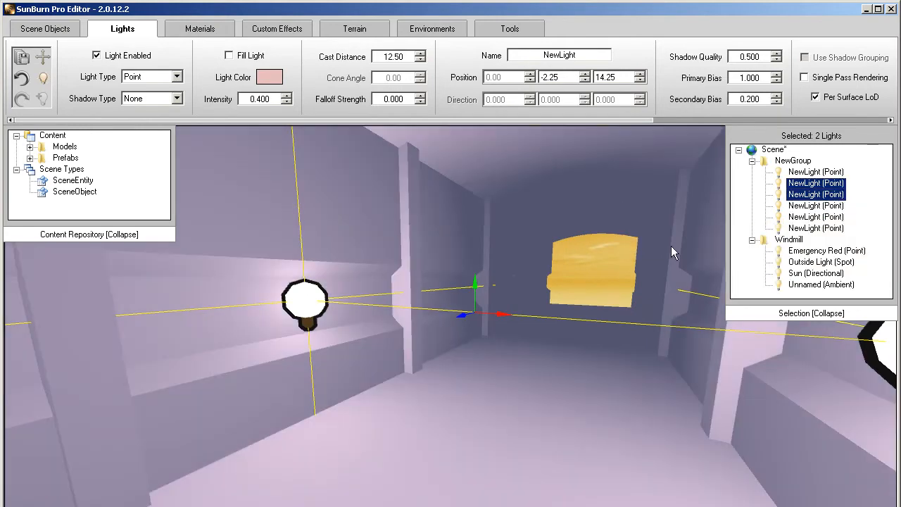
right_click_drag(671, 246, 553, 268)
mouse_move(422, 317)
left_mouse_down()
mouse_move(524, 299)
mouse_move(569, 280)
left_mouse_up()
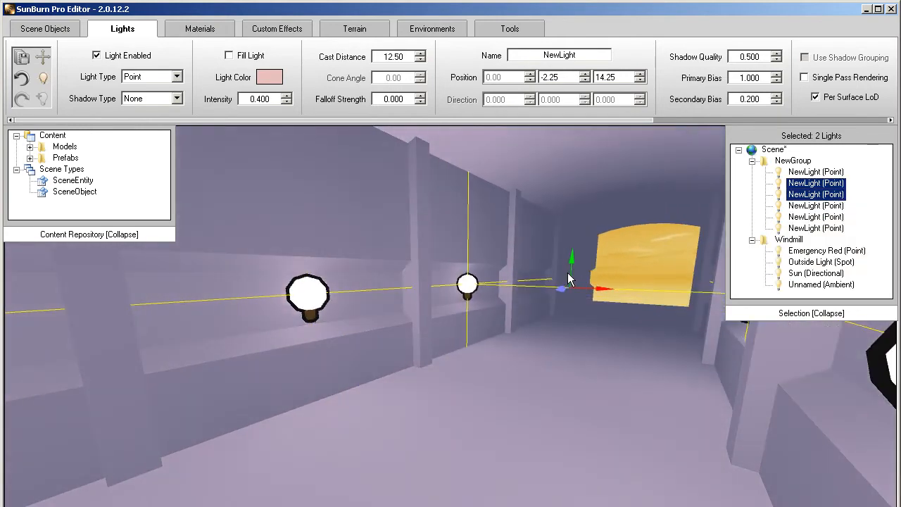
left_click(569, 311)
key("s")
right_click_drag(569, 311, 572, 311)
key("w")
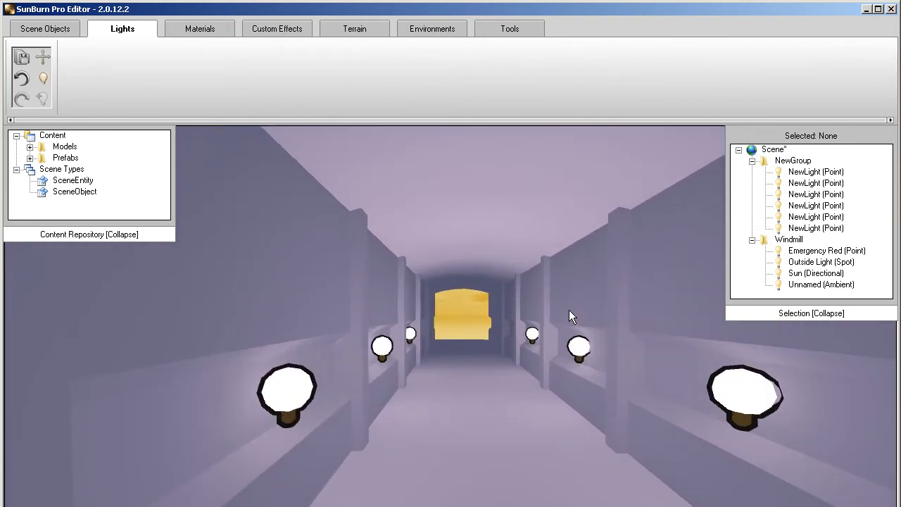
- Add another light to the hallway light group and change its type to Spot
right_click(769, 163)
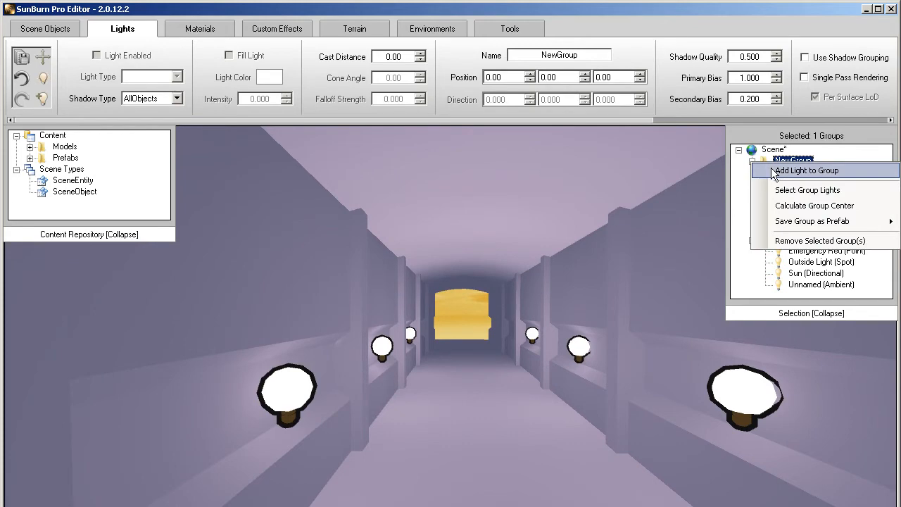
left_click(806, 170)
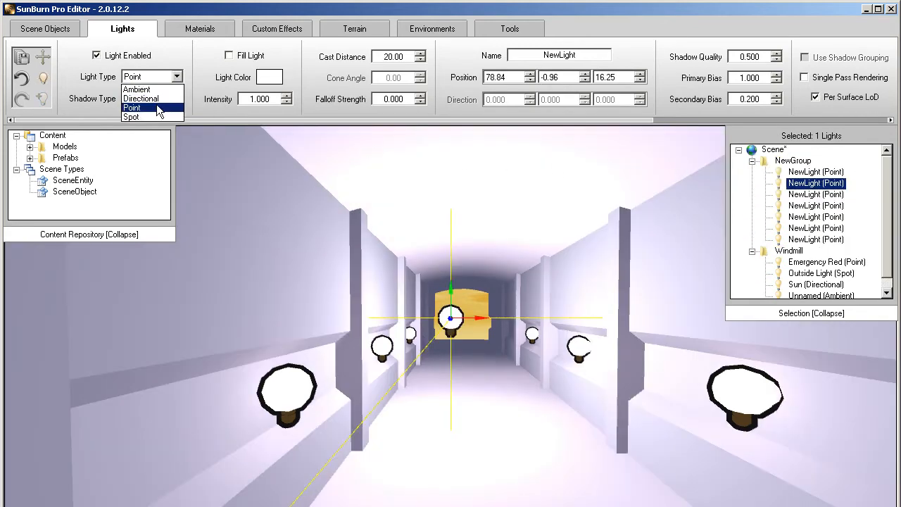
left_click(152, 117)
- Aim the new spot light down at the hallway floor, direction about 0, -0.993, -0.119, and raise it to about Y 2.40
right_click_drag(276, 225, 274, 225)
key("d")
left_click_drag(430, 279, 406, 358)
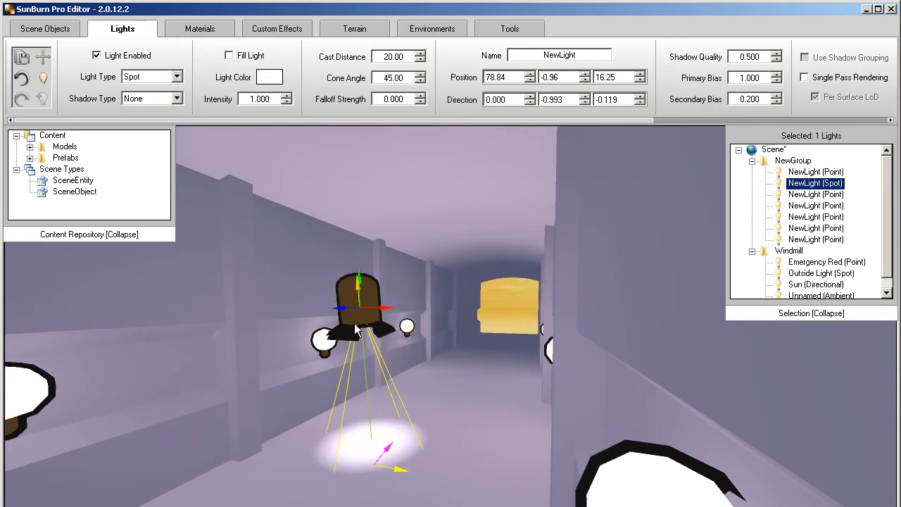
left_click_drag(364, 283, 368, 160)
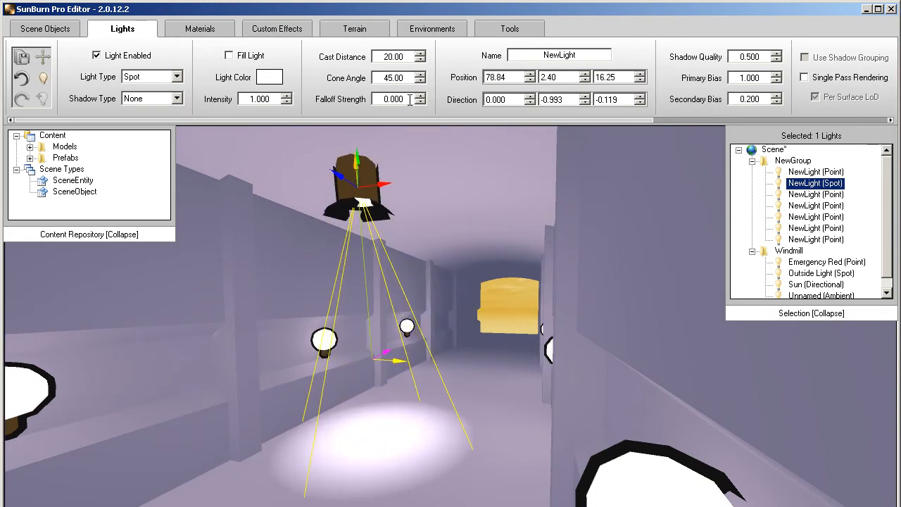
- Widen the hallway spot light's cone angle to 108 and shift it sideways to the hallway's centre, about X 79.93
scroll(405, 77, "up", 12)
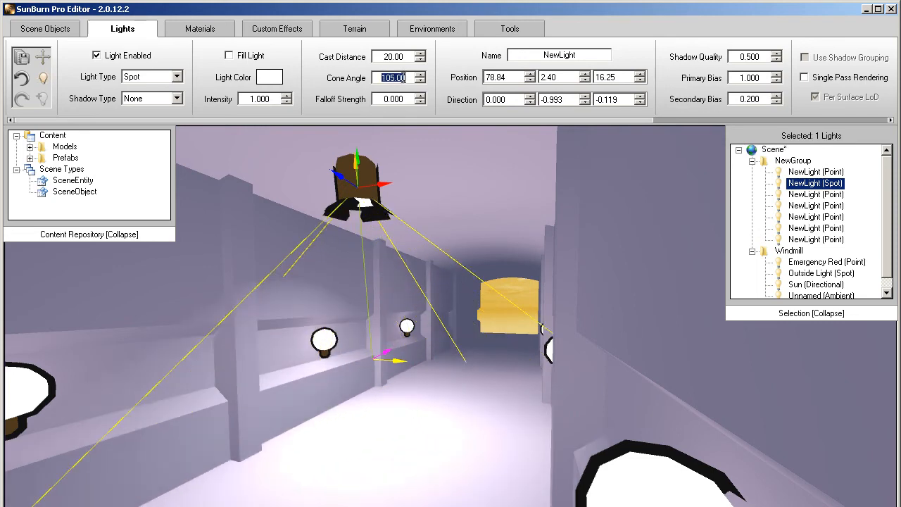
right_click_drag(359, 211, 433, 229)
key("s")
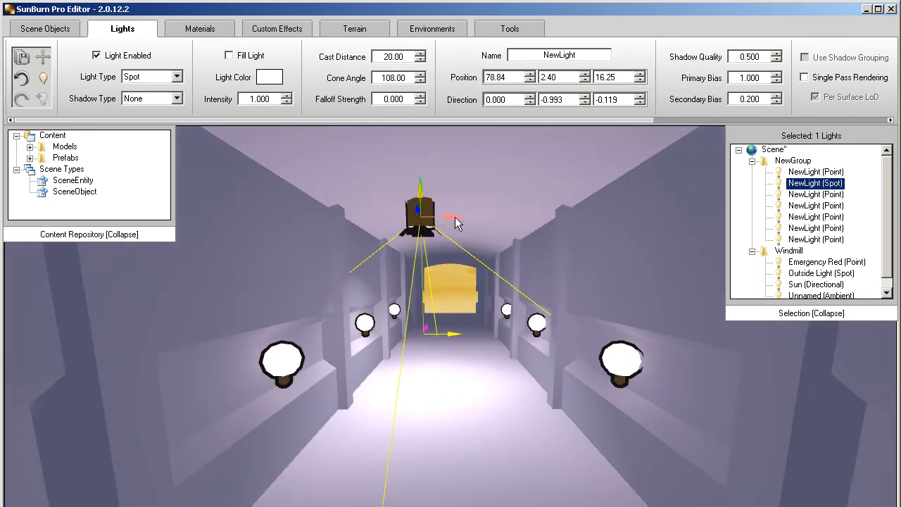
left_click_drag(455, 218, 485, 221)
key("s")
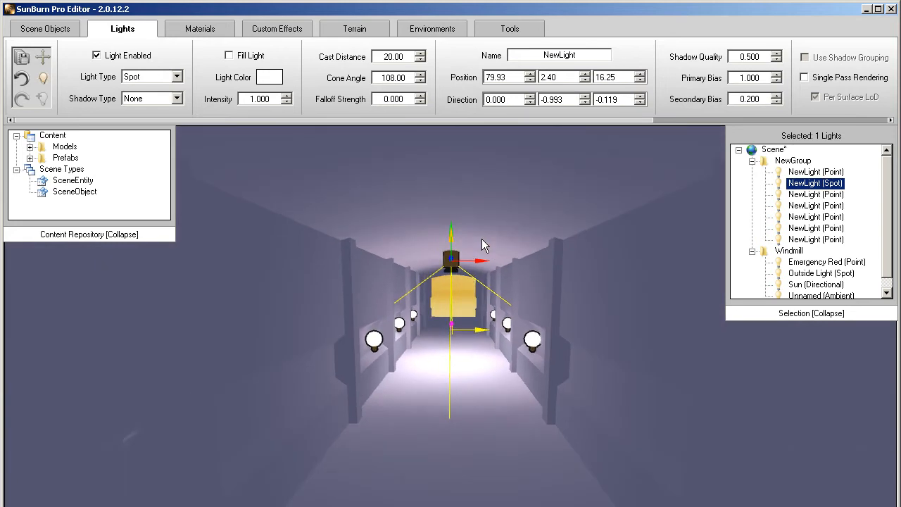
key("d")
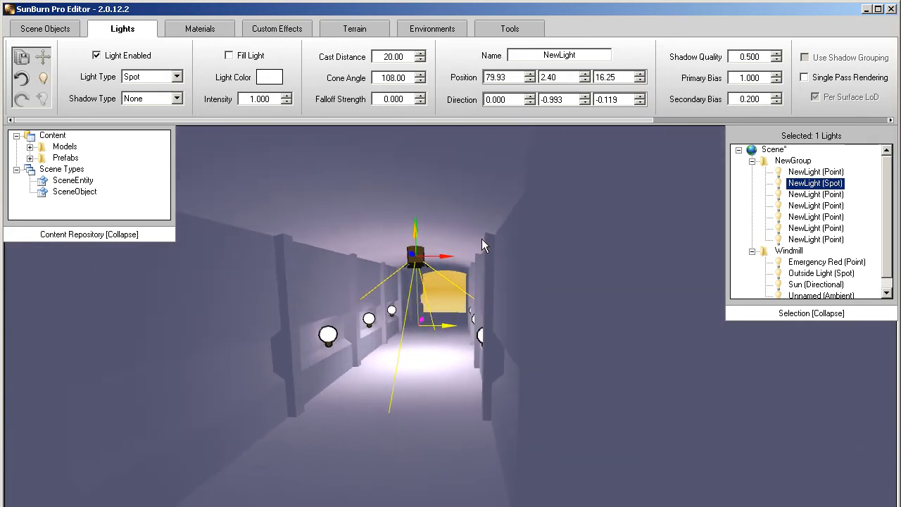
left_click(446, 281)
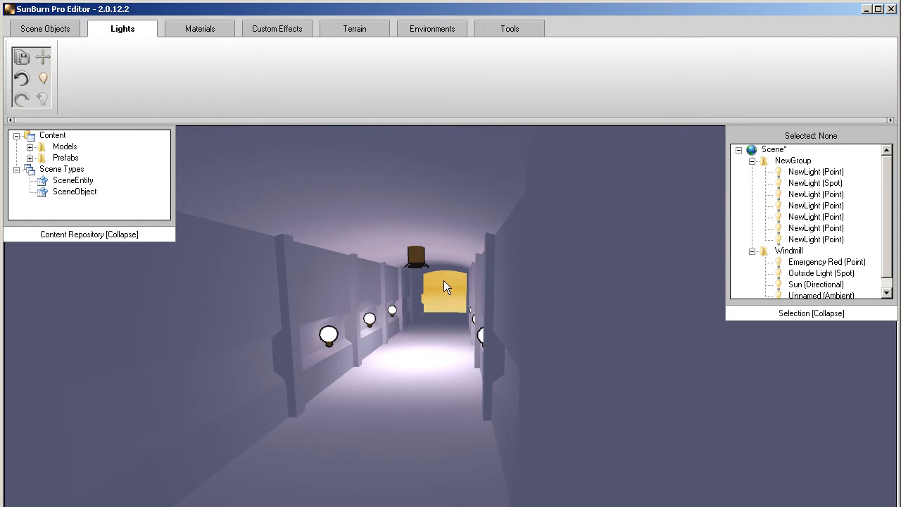
- Set the shadow type of all six hallway point lights to AllObjects, leaving the spot light out, and deselect them
left_click(817, 172)
left_click(817, 194, "ctrl")
left_click(817, 206, "ctrl")
left_click(817, 217, "ctrl")
left_click(817, 228, "ctrl")
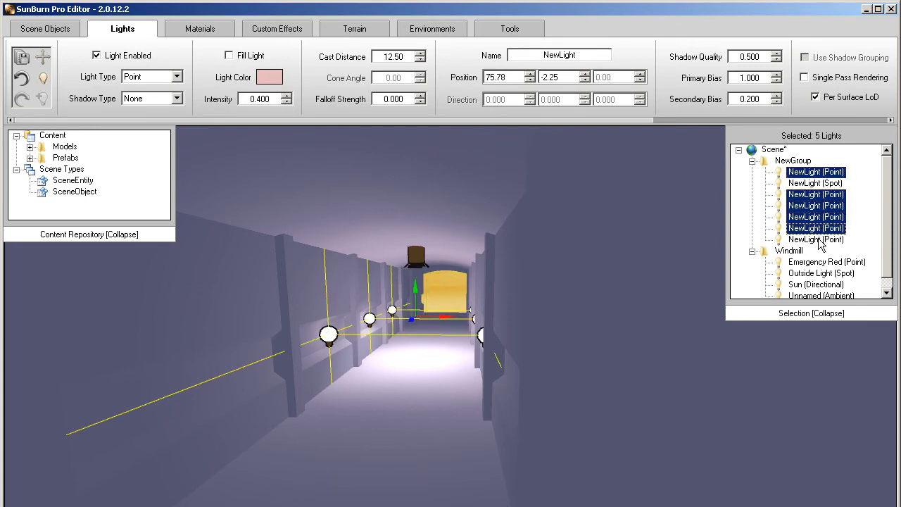
left_click(823, 240, "ctrl")
left_click(148, 102)
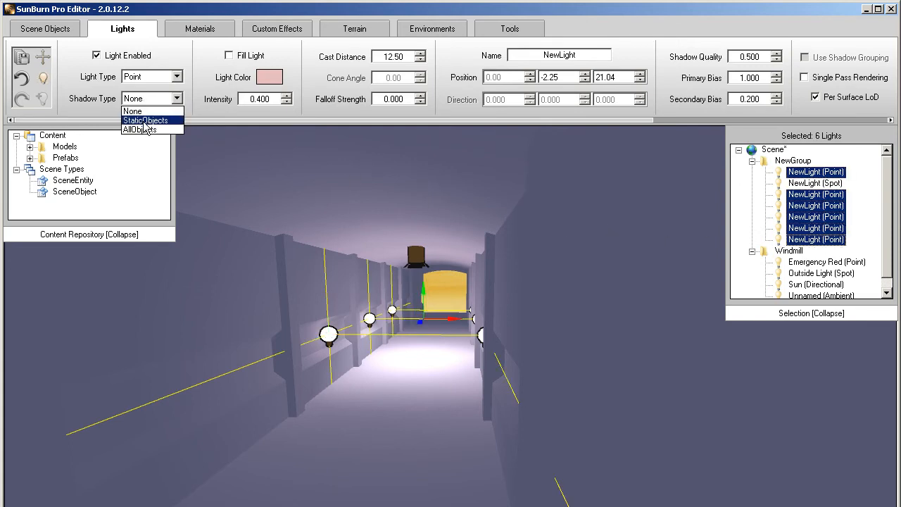
left_click(141, 130)
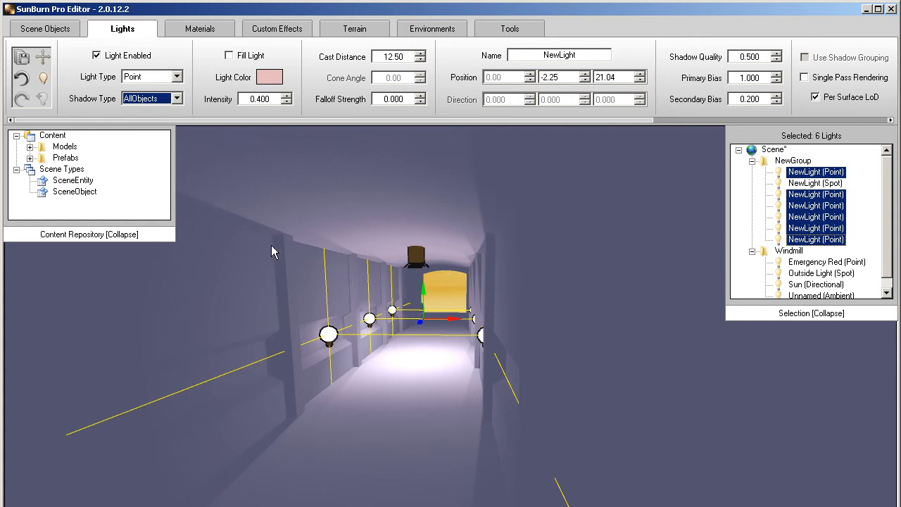
left_click(396, 359)
key("w")
right_click_drag(396, 358, 394, 357)
key("a")
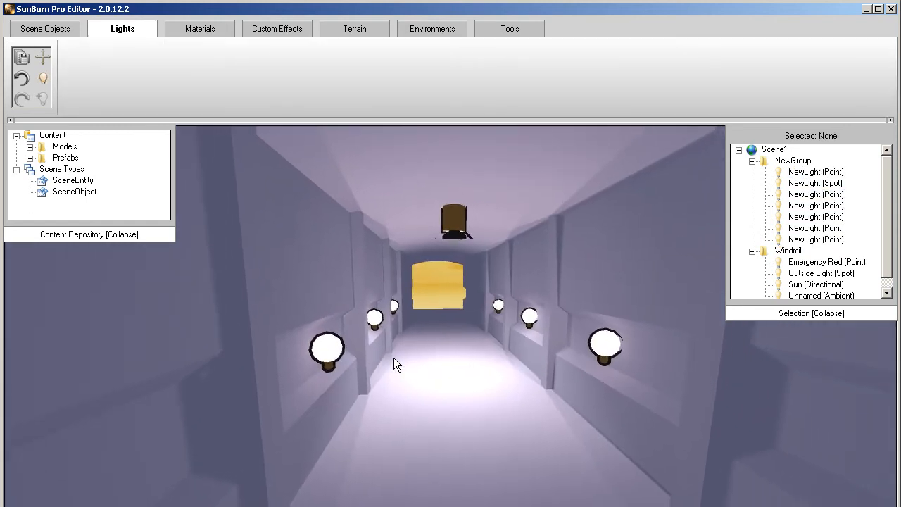